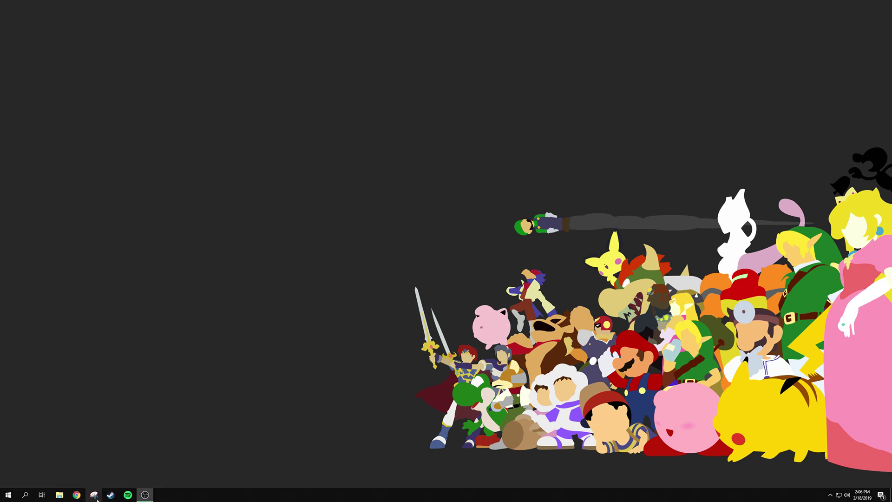
- Bring up Steam, switch to the Library, and open the Cities: Skylines Workshop
click(110, 495)
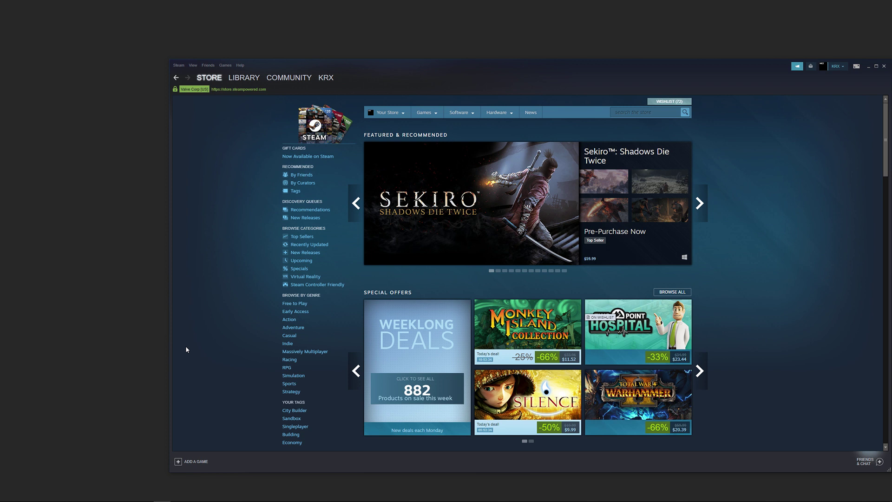
mouse_move(245, 79)
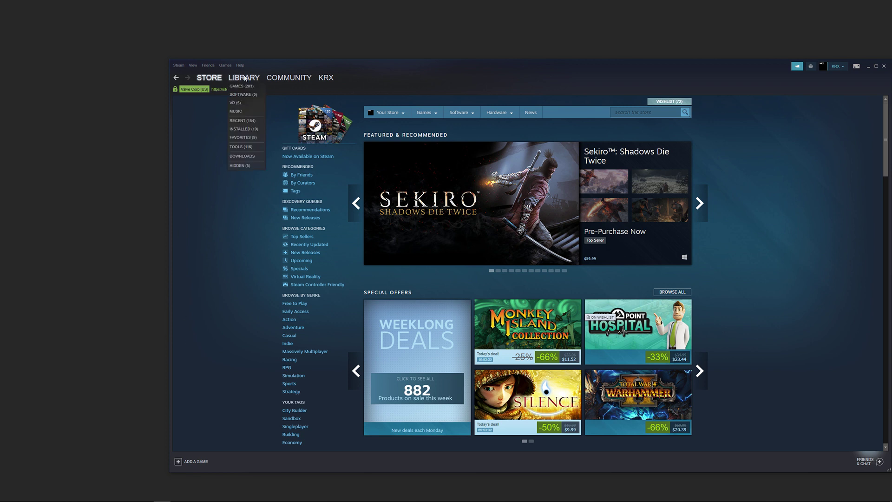
click(245, 78)
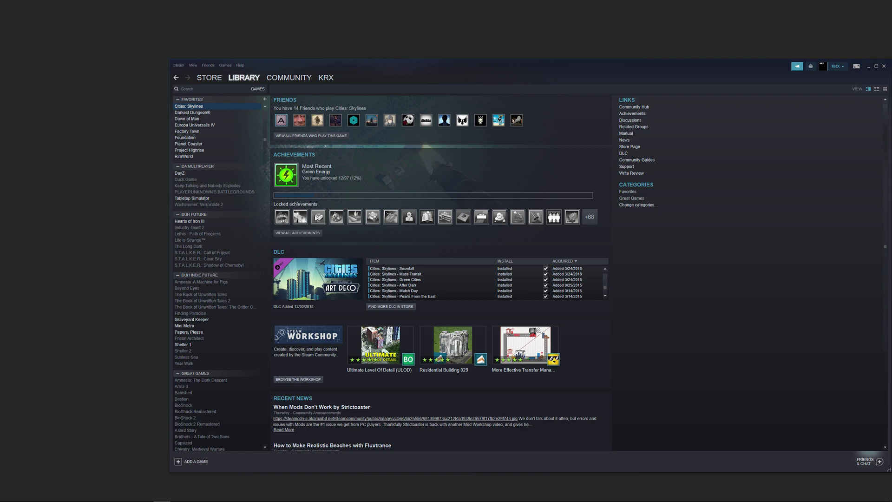
click(304, 381)
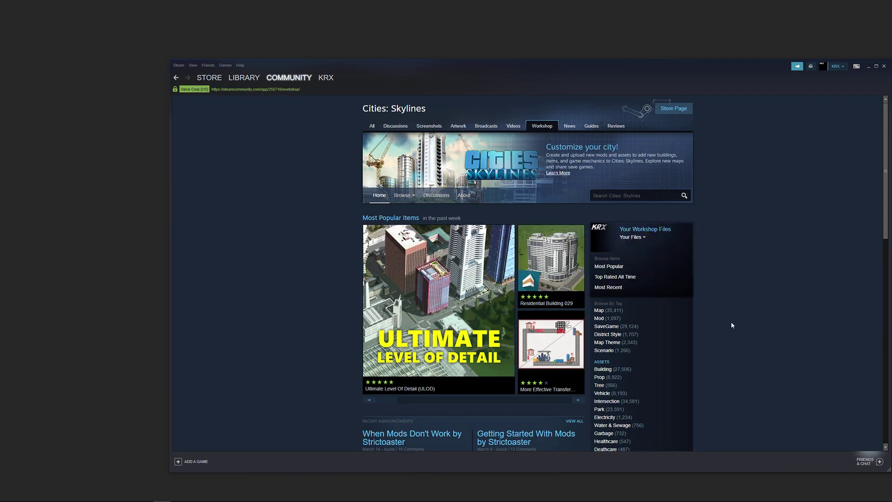
- Scroll through the Workshop home page, open the Your Files menu, then focus the search box
scroll(752, 327, down, 1)
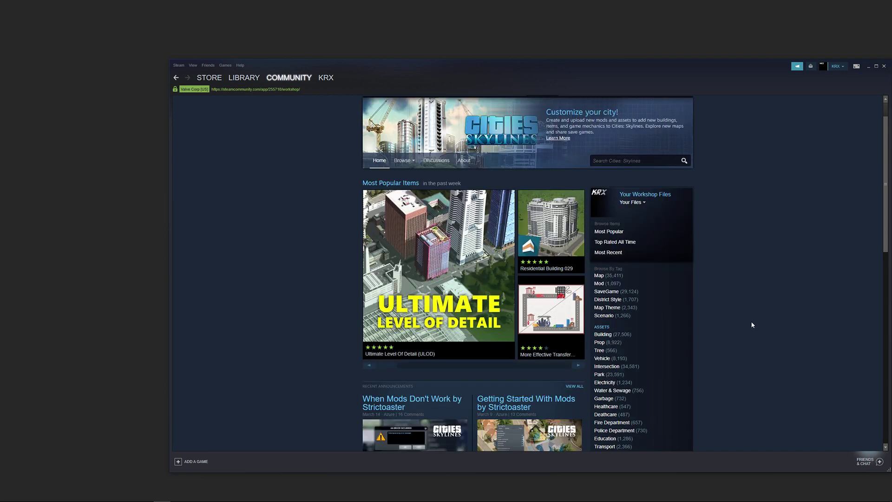
scroll(752, 325, up, 1)
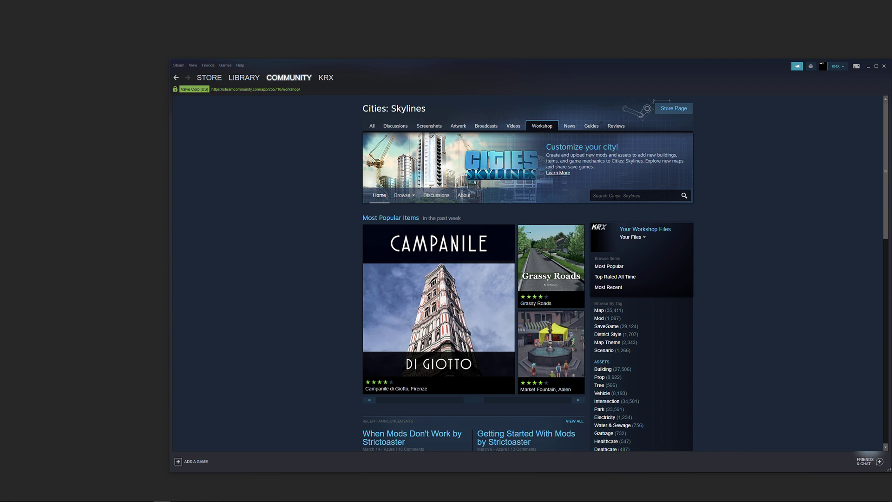
click(628, 237)
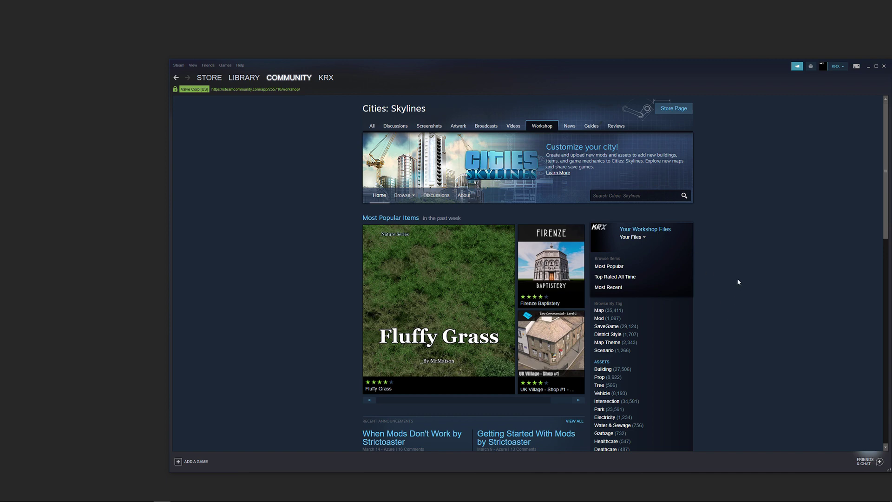
scroll(697, 327, down, 1)
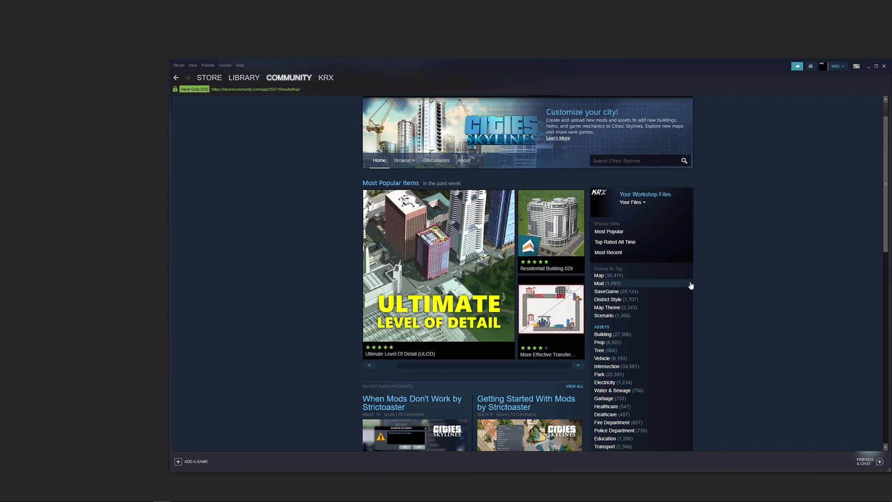
scroll(693, 289, down, 2)
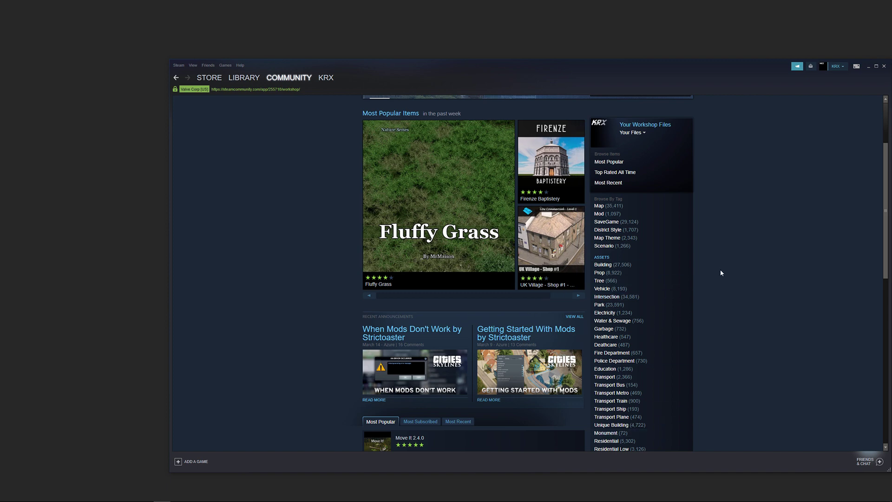
scroll(723, 249, up, 3)
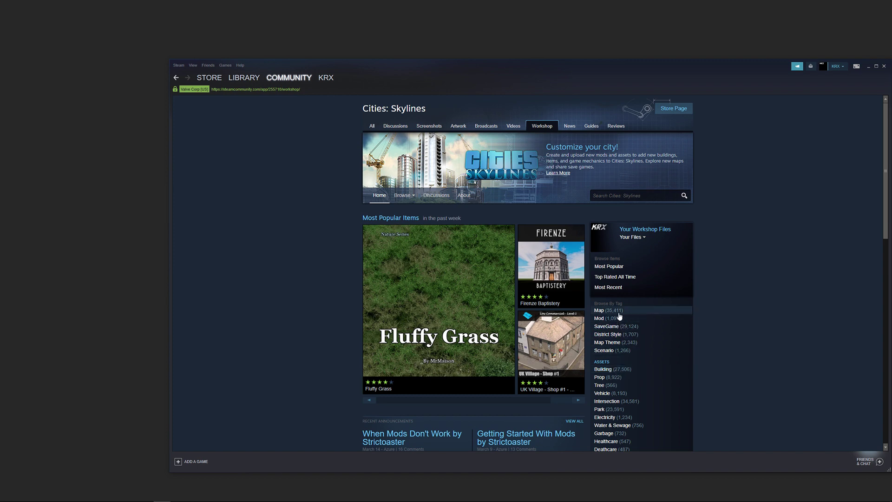
click(621, 195)
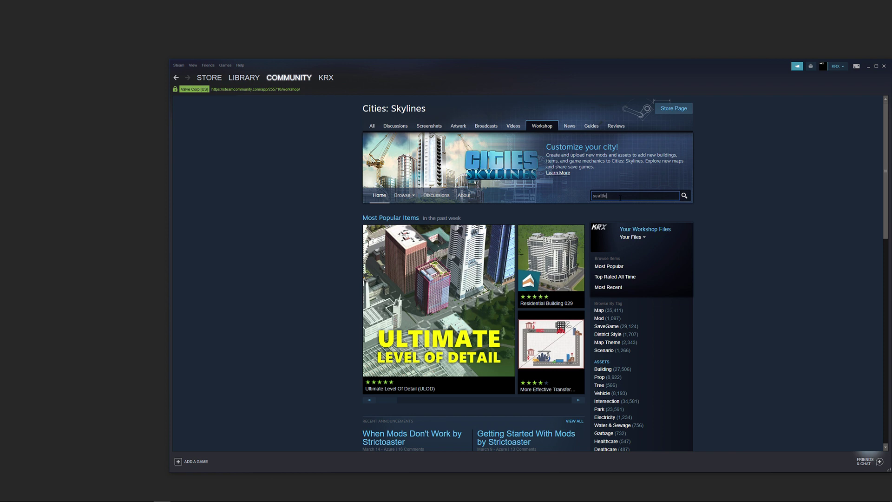
- Search the Workshop for 'seattle' and open the first Seattle map result
key(Return)
click(562, 229)
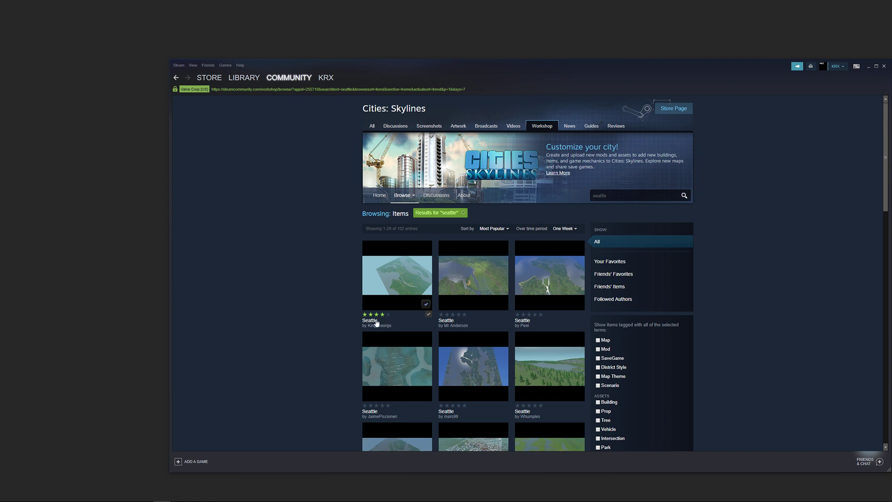
mouse_move(398, 272)
click(401, 292)
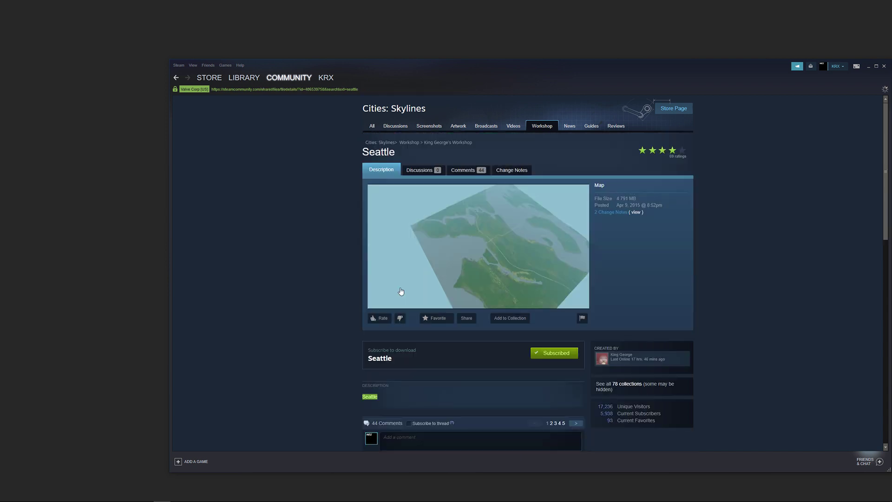
- Unsubscribe and resubscribe to the Seattle map, then return to the 152 seattle results
click(545, 354)
click(556, 355)
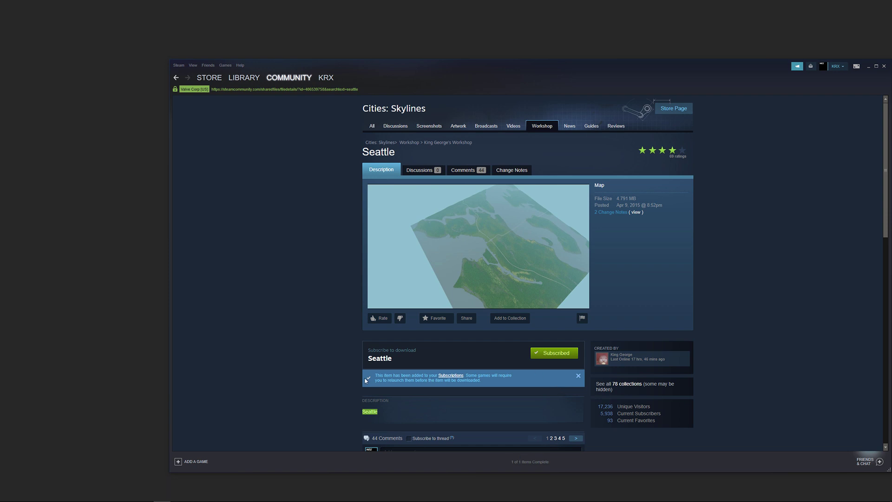
click(578, 375)
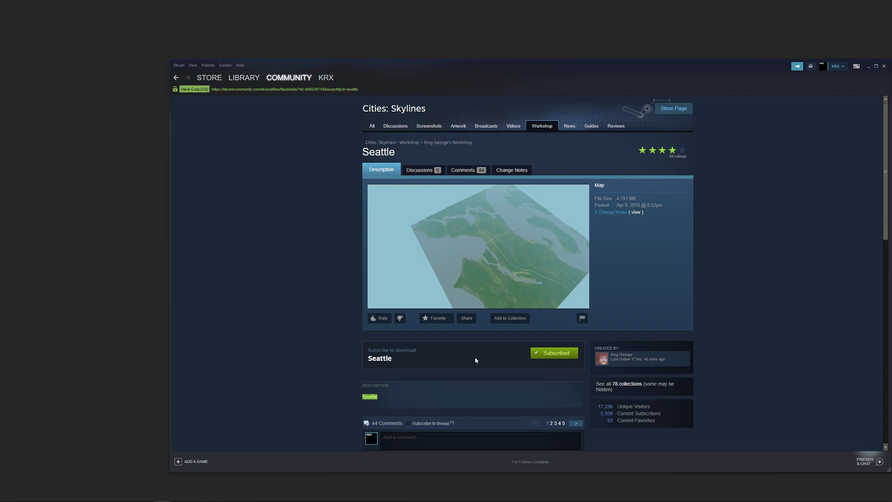
click(176, 80)
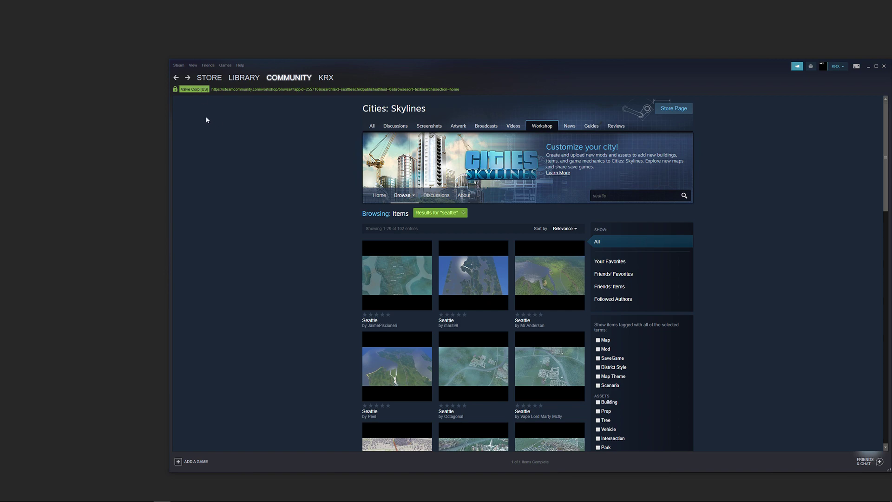
- Filter Workshop items by the Mod tag, then return to the home page's search box
click(177, 80)
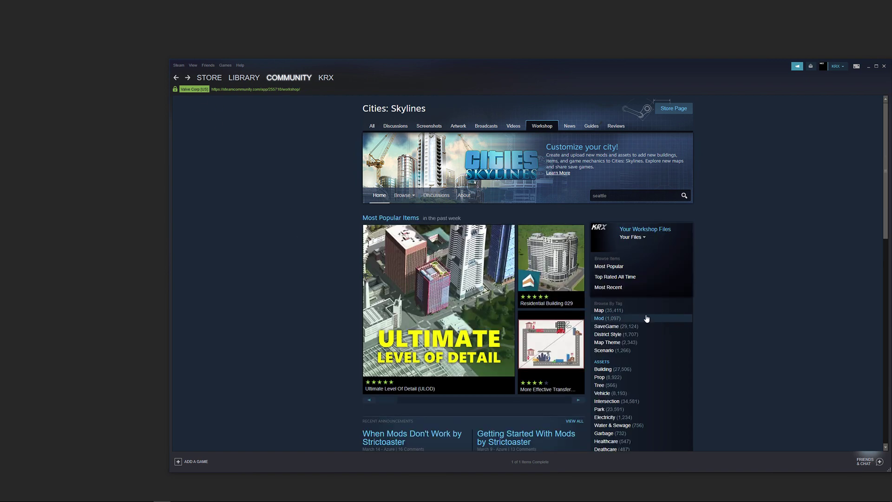
click(601, 320)
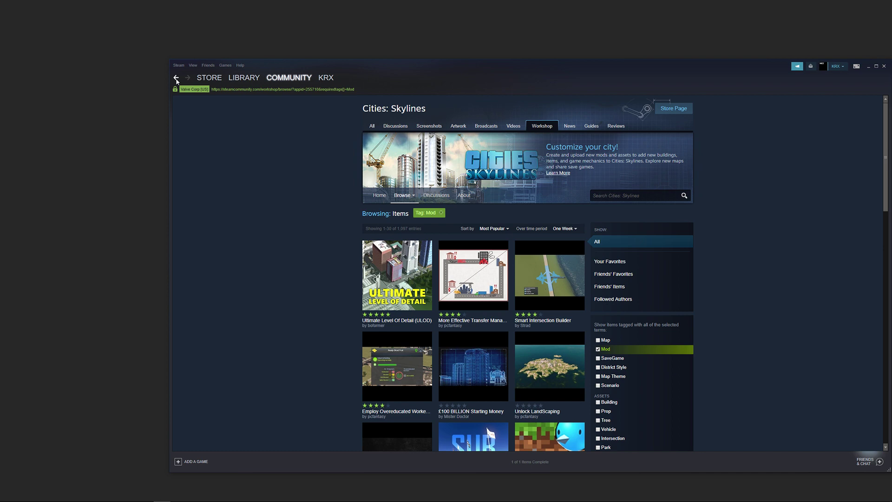
click(176, 78)
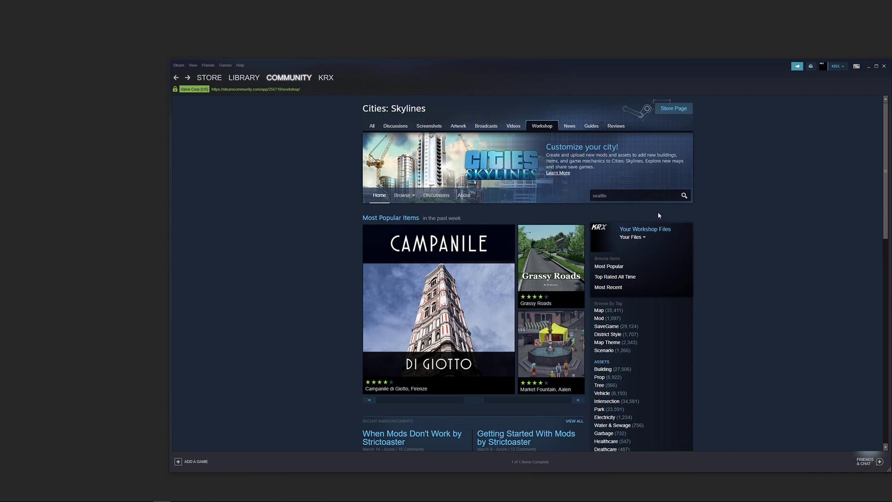
double_click(630, 195)
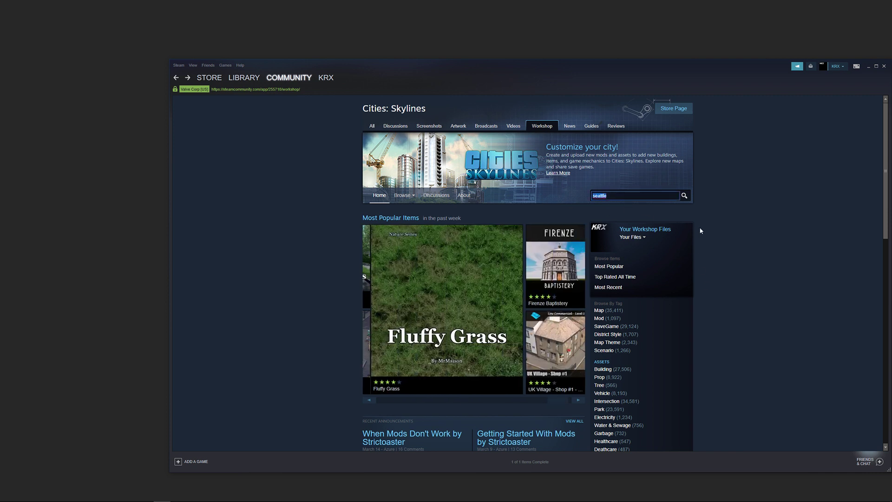
- Look at the Collections tab under Subscribed items, then go back to the Workshop home page
click(642, 238)
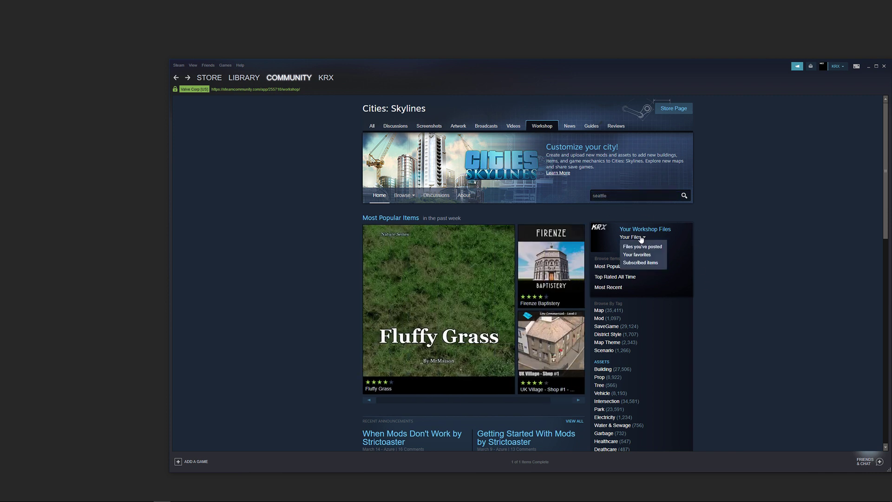
click(642, 263)
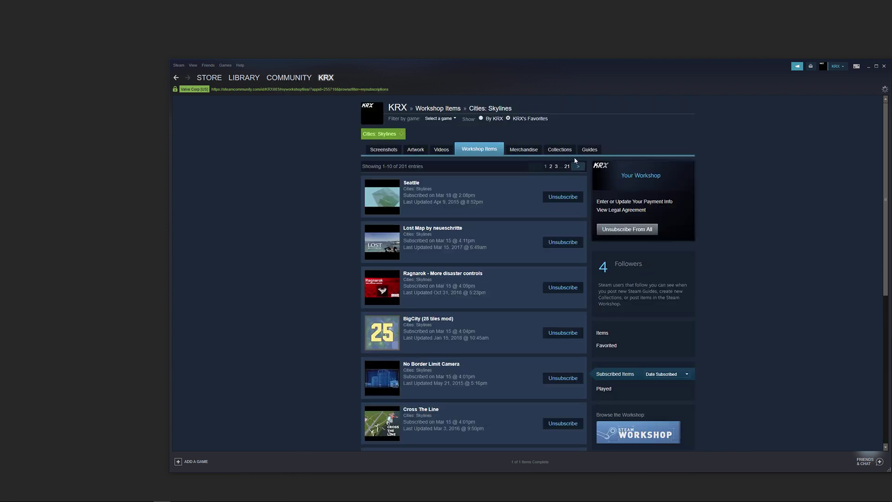
click(560, 149)
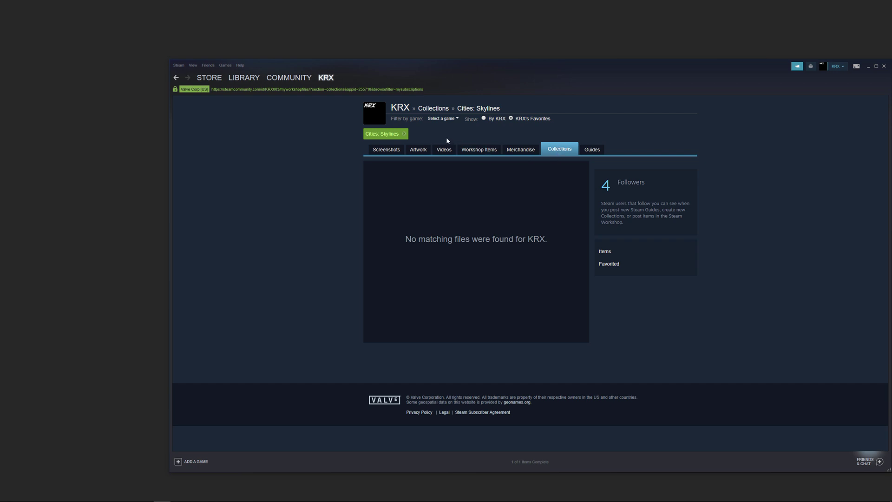
click(479, 150)
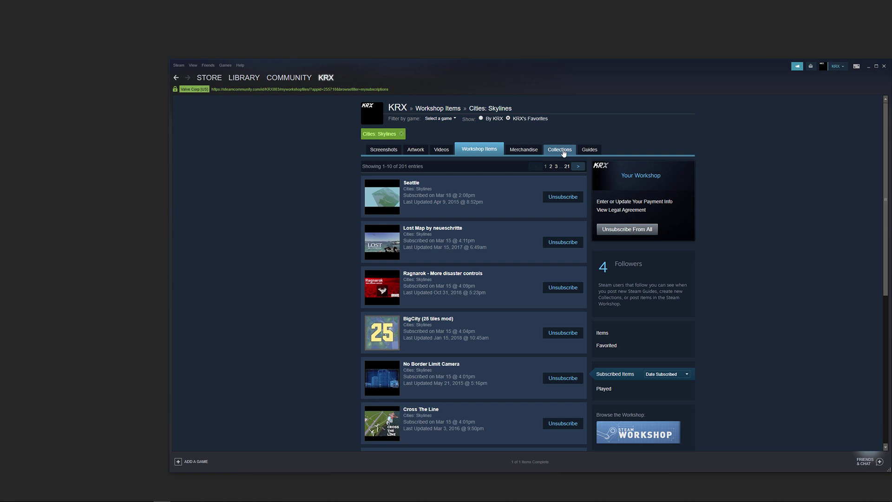
click(562, 150)
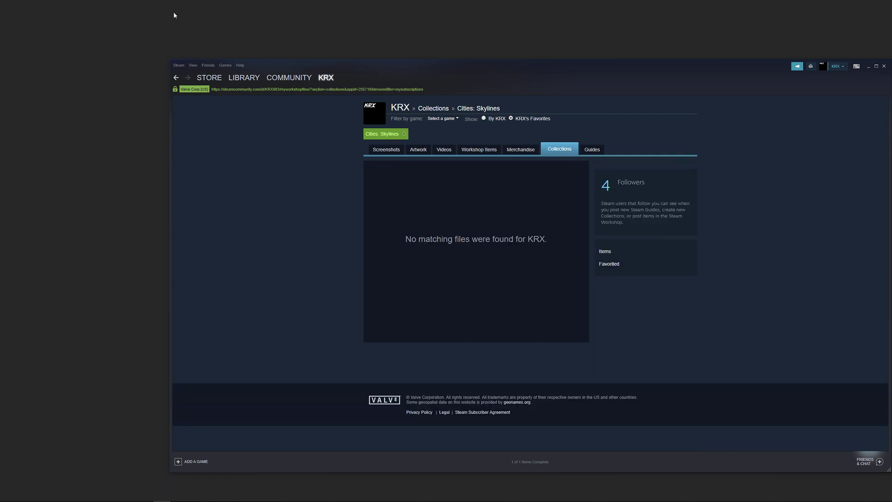
click(176, 77)
click(177, 78)
click(177, 80)
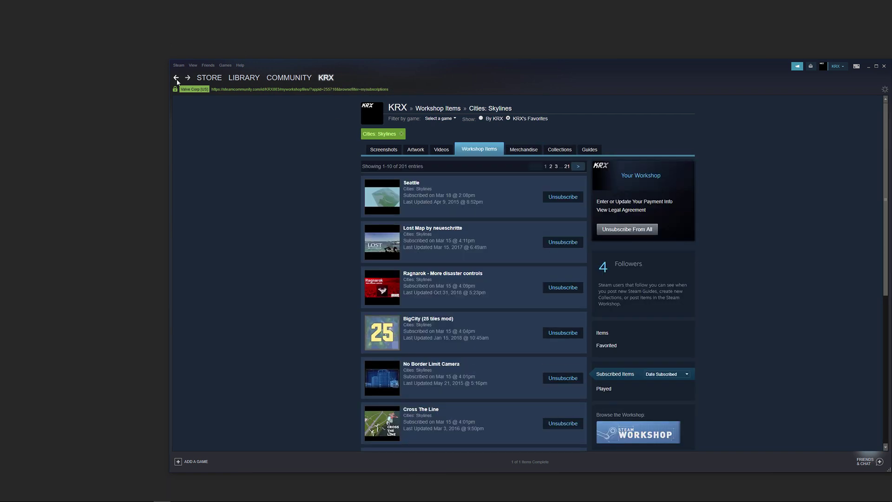
click(176, 80)
- Open Recommended Mods from your posted collections and scroll through its six mods
click(632, 237)
click(634, 247)
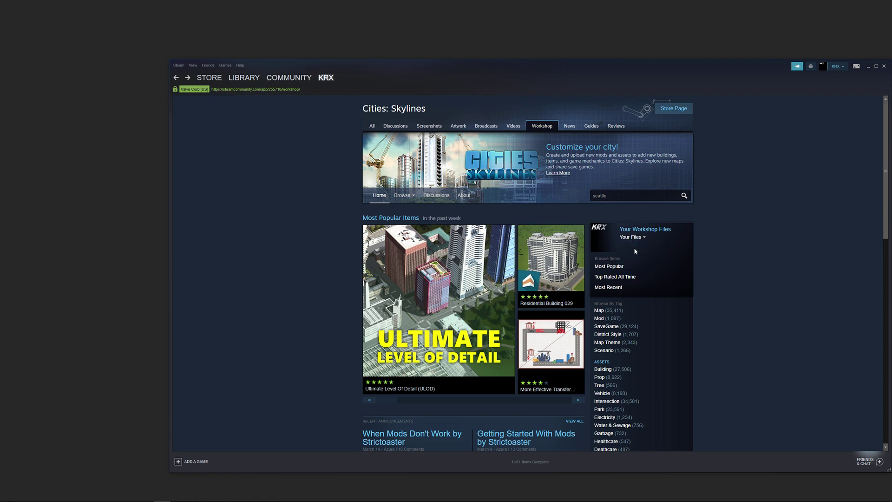
click(560, 136)
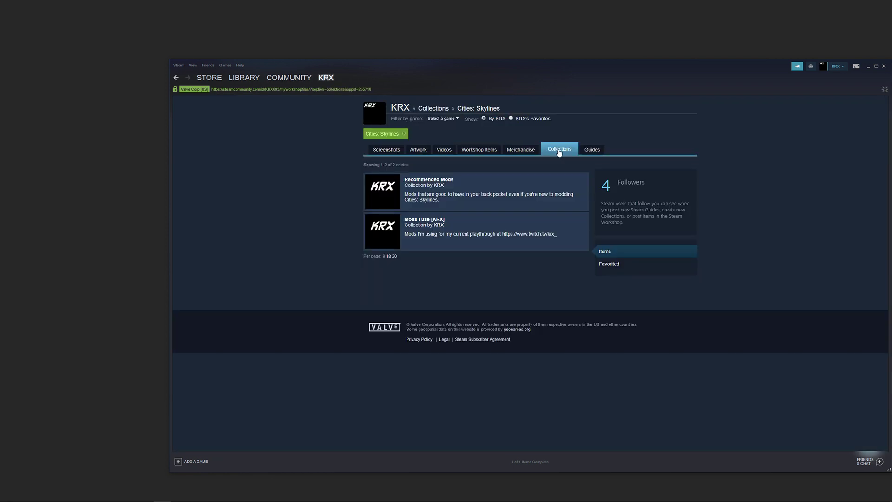
click(387, 187)
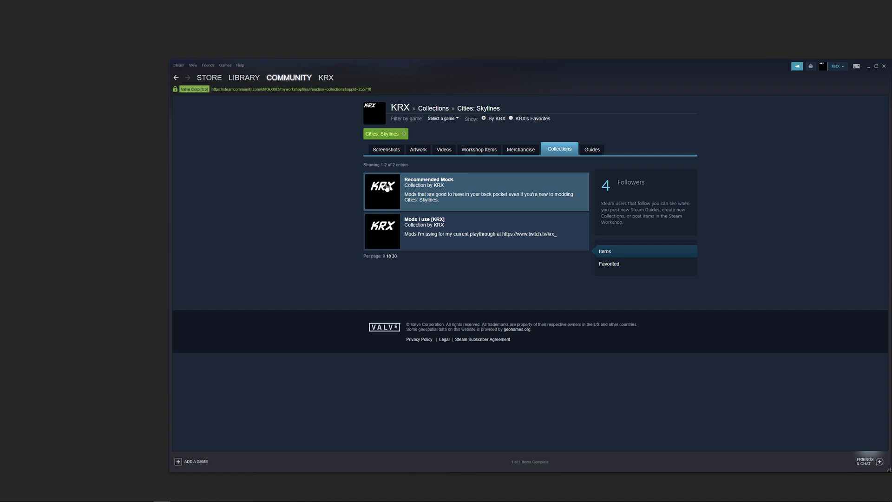
scroll(503, 280, down, 3)
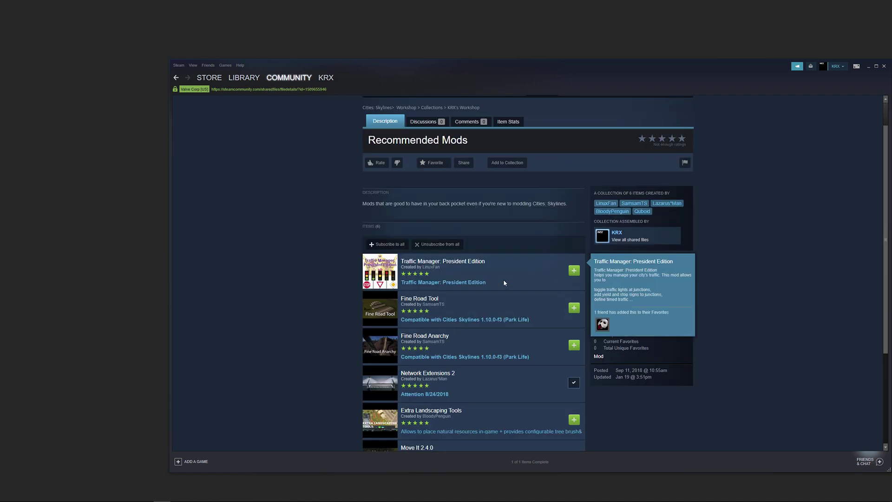